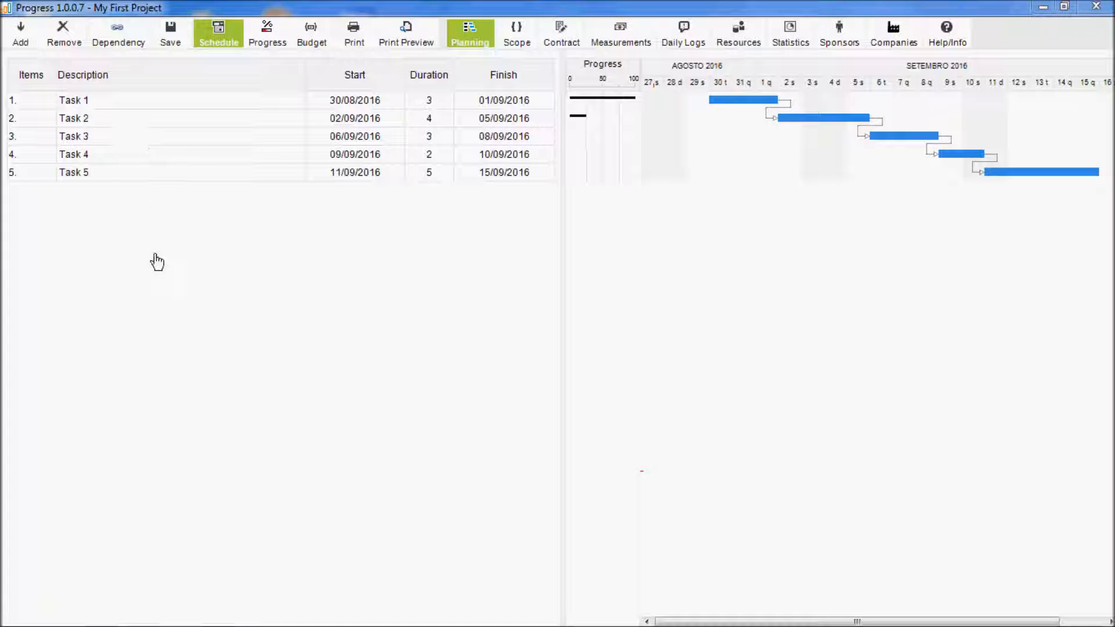
- Add three new subtasks under Task 1
click(260, 223)
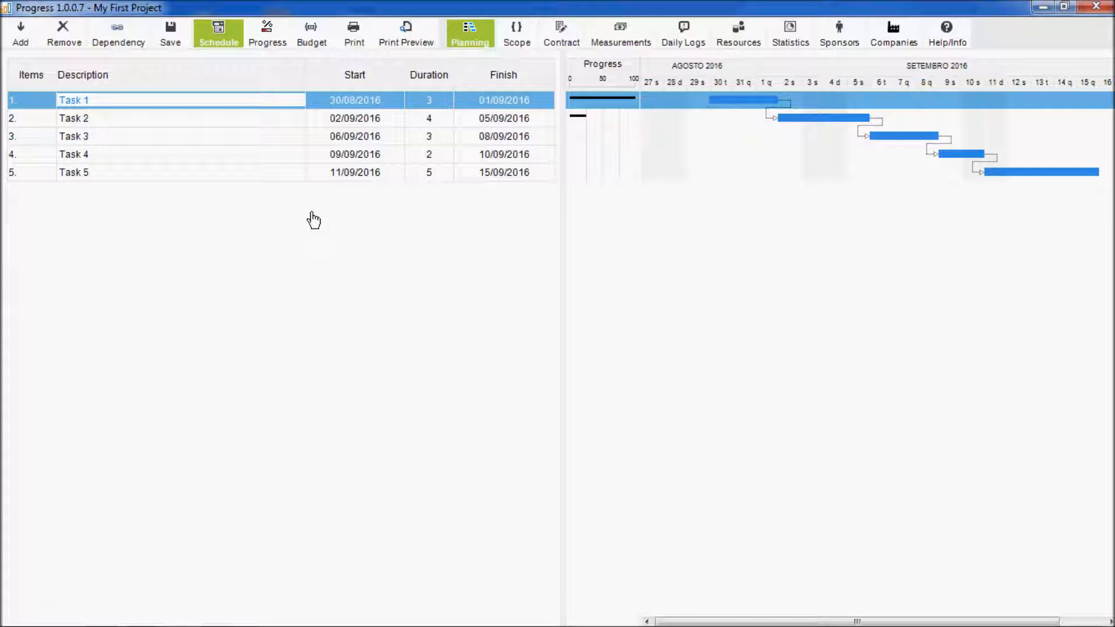
key(Insert)
key(Insert)
key(Insert)
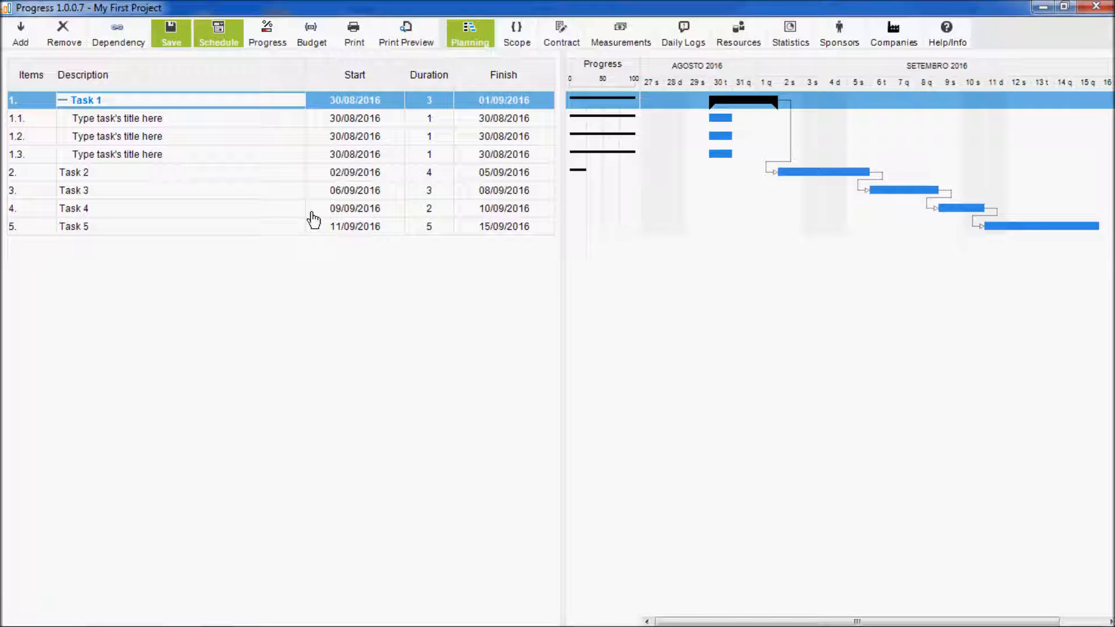
key(Down)
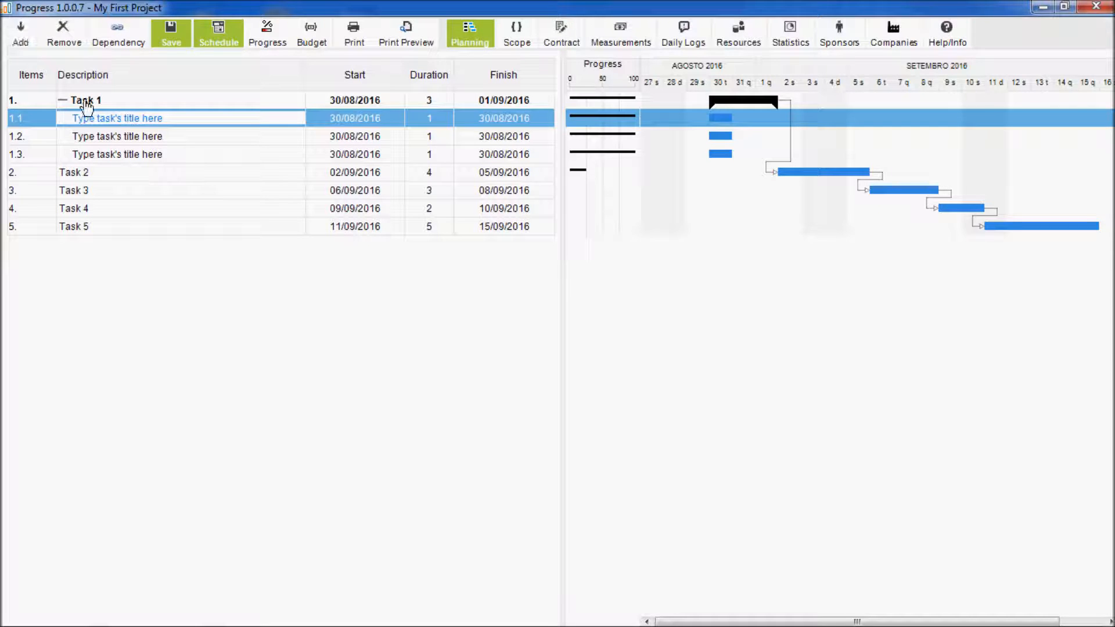
key(Up)
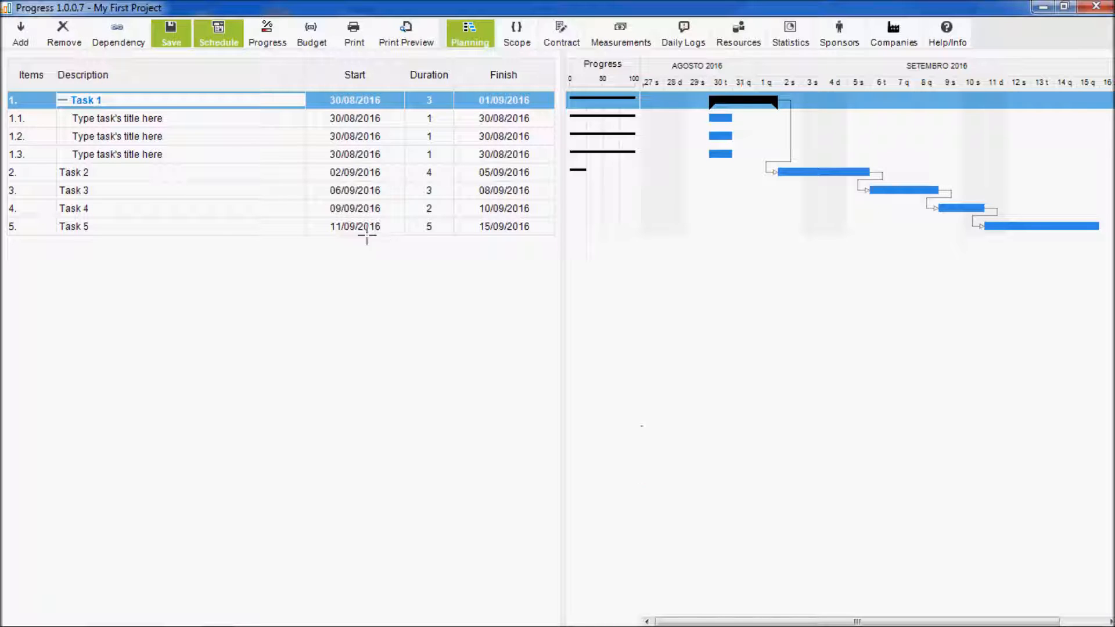
- Indent Task 3 and Task 4 together so they become subtasks of Task 2
click(102, 191)
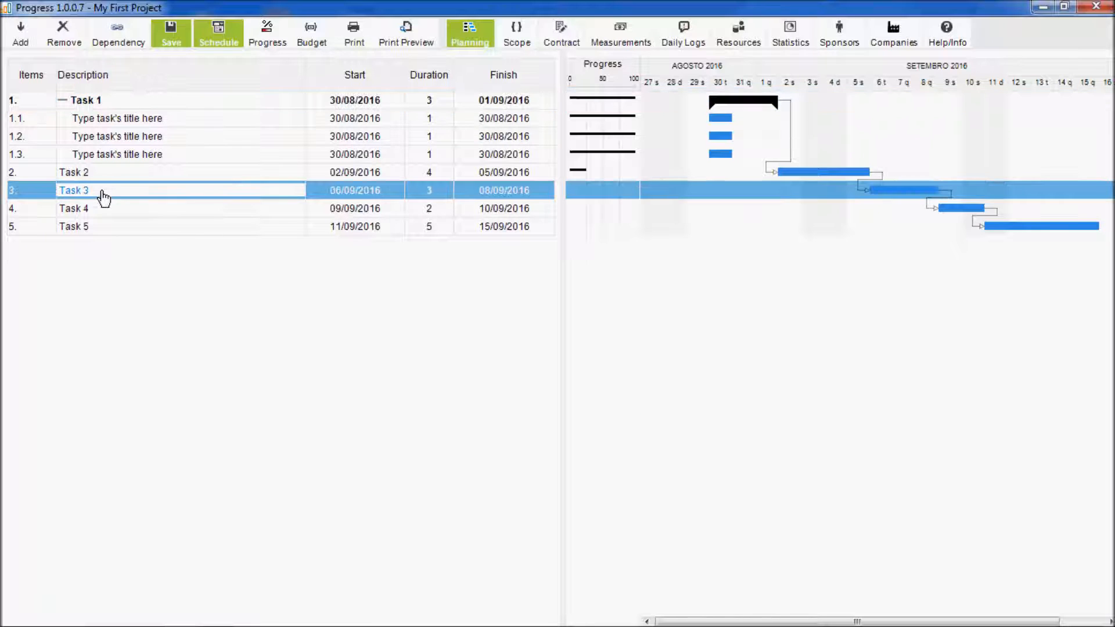
key(shift+Down)
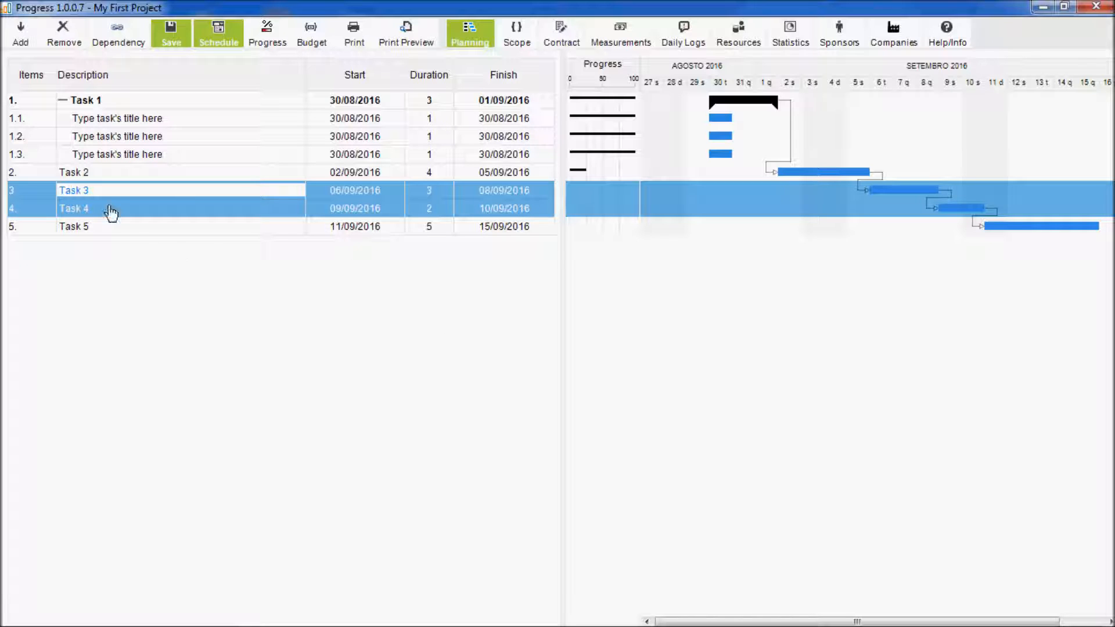
right_click(100, 192)
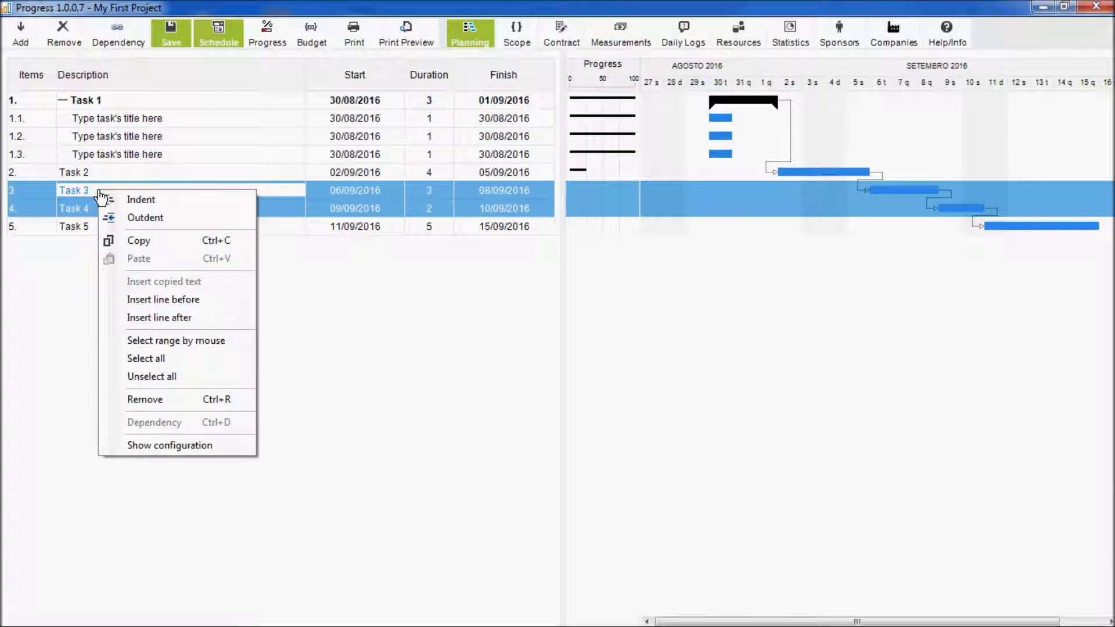
click(164, 200)
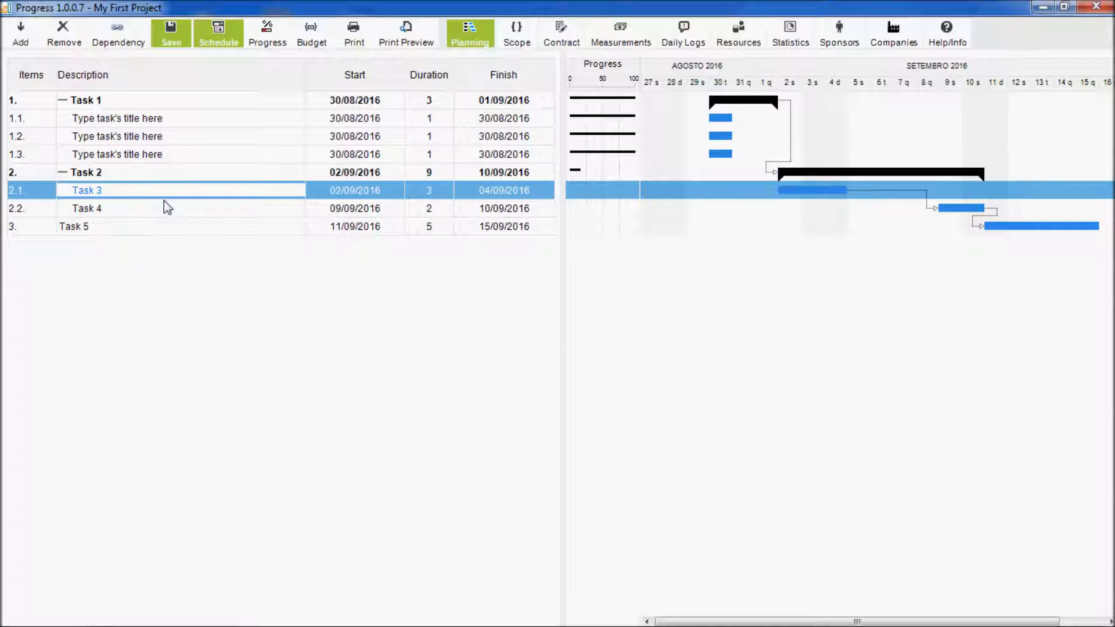
key(Up)
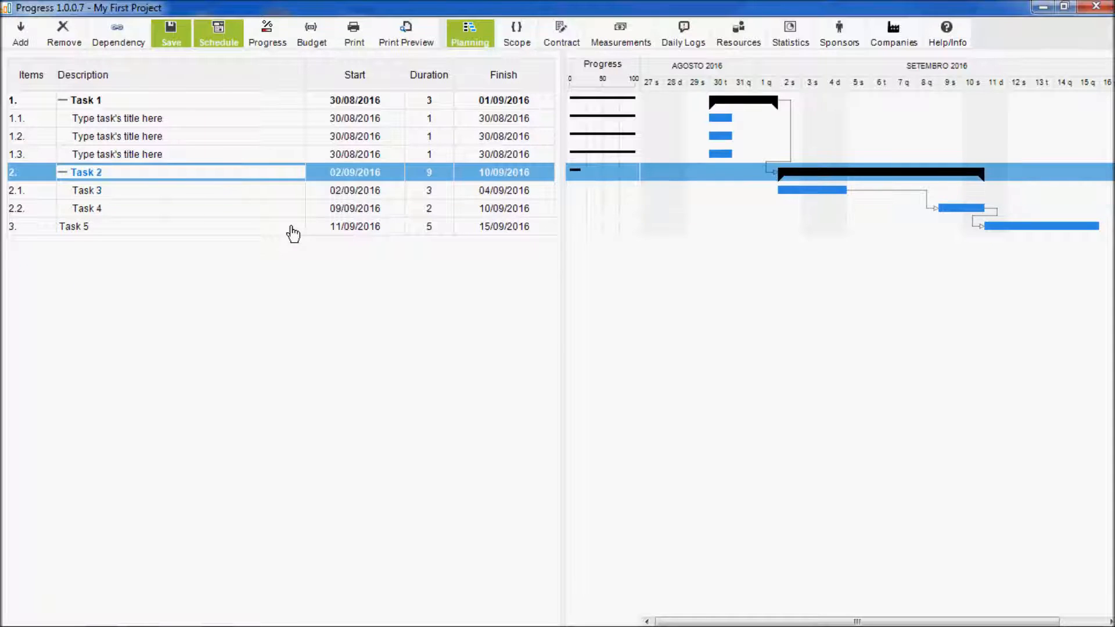
key(Down)
- Add three new top-level tasks at the end of the task list, below Task 5
click(288, 270)
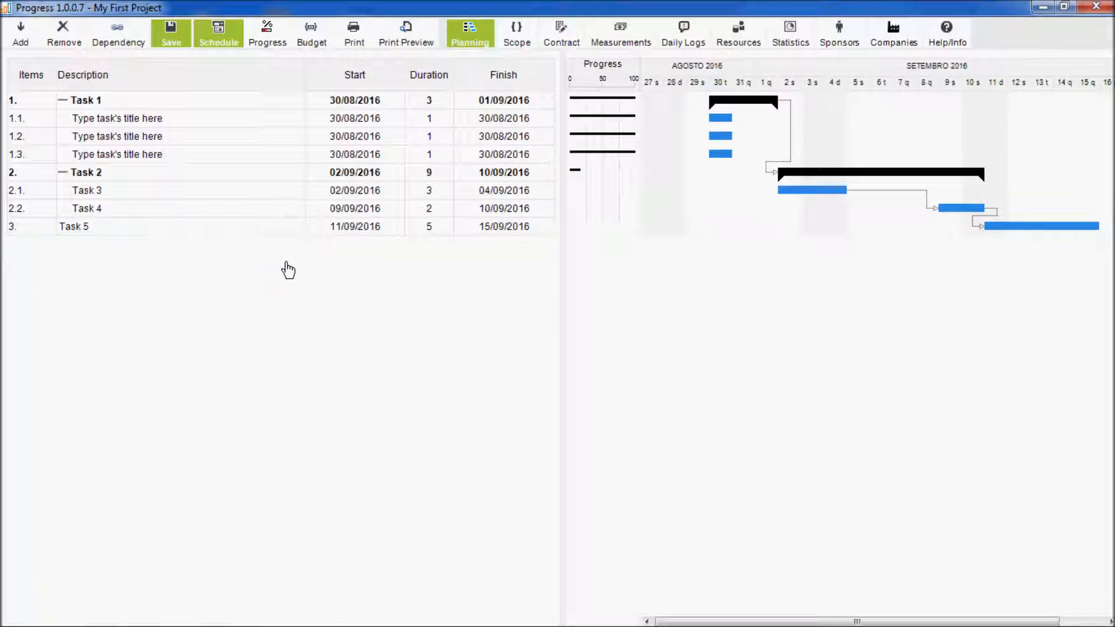
key(Insert)
key(Insert)
key(Insert)
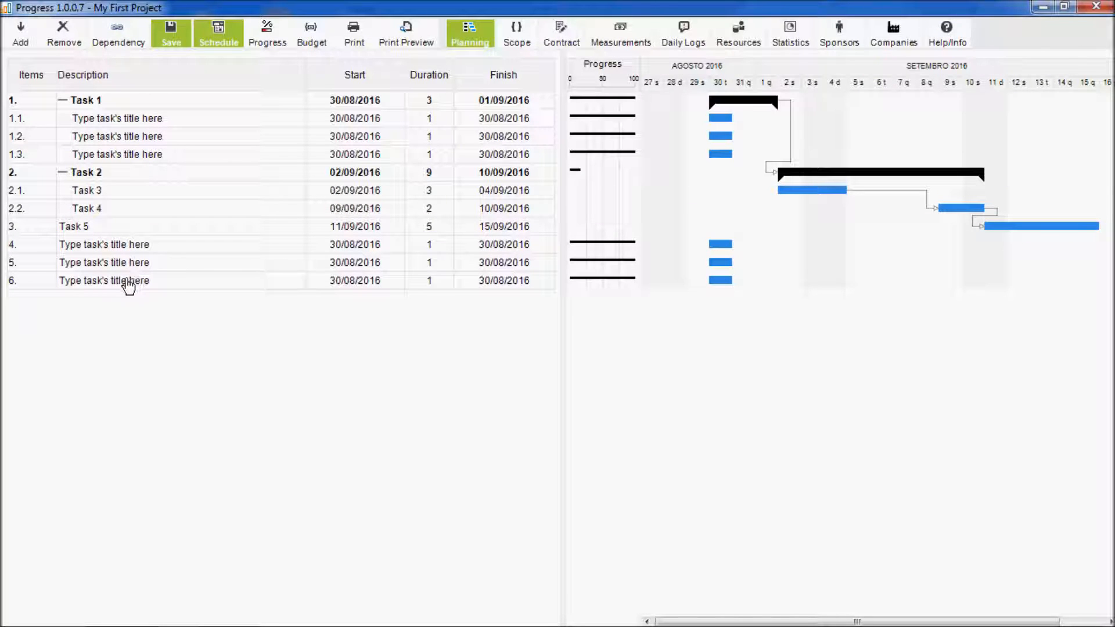
- Nest the three new untitled top-level tasks under Task 5 as subtasks and save the project
drag(129, 286, 79, 228)
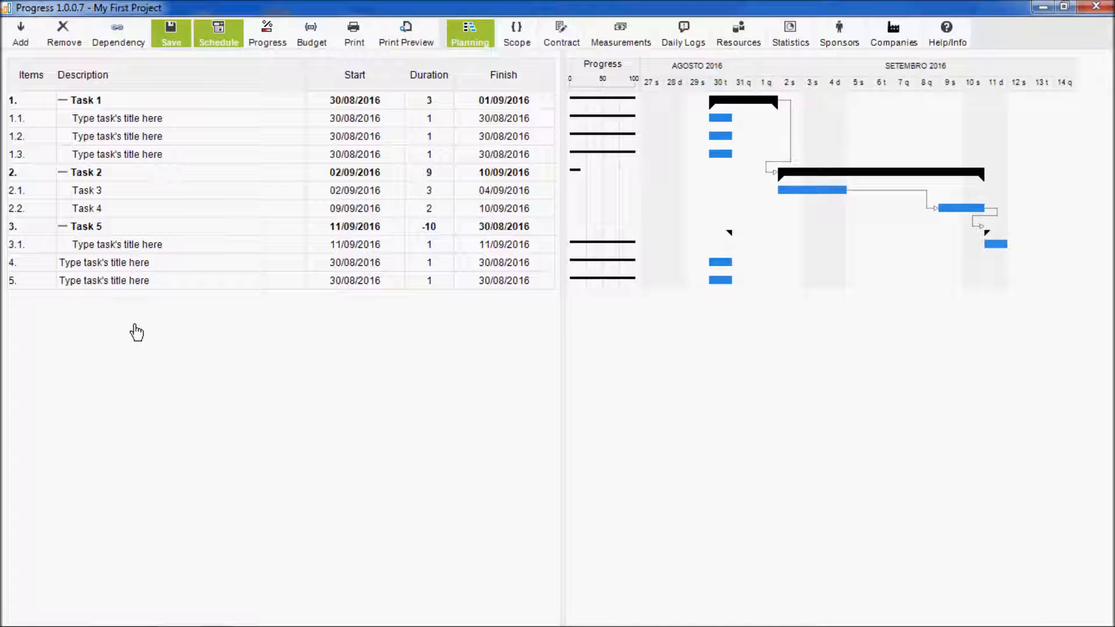
drag(68, 287, 81, 226)
drag(78, 286, 92, 228)
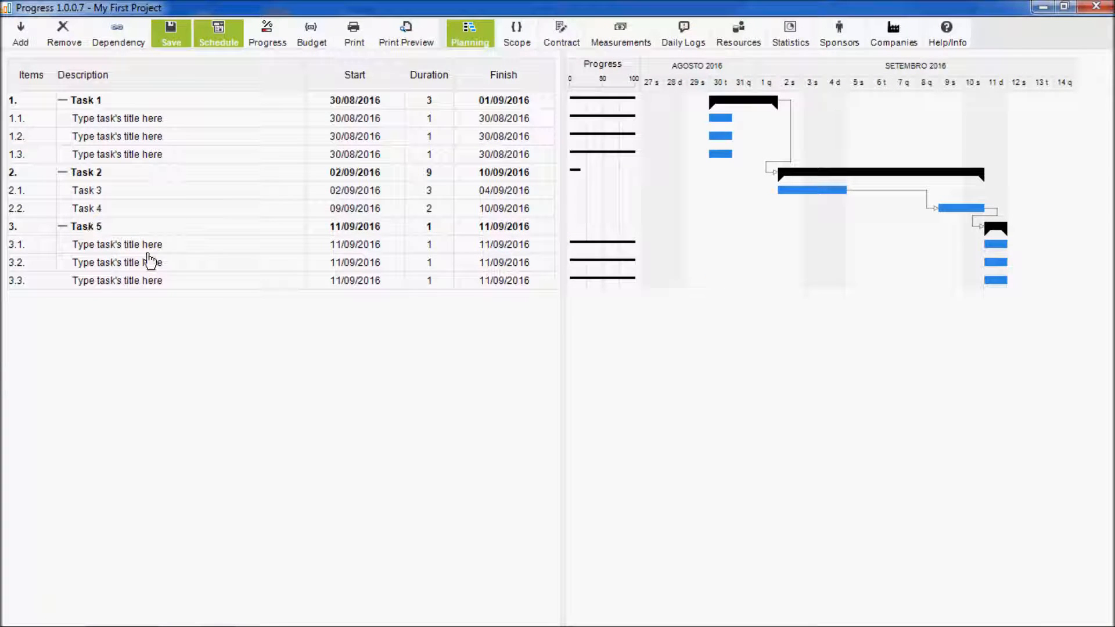
click(172, 39)
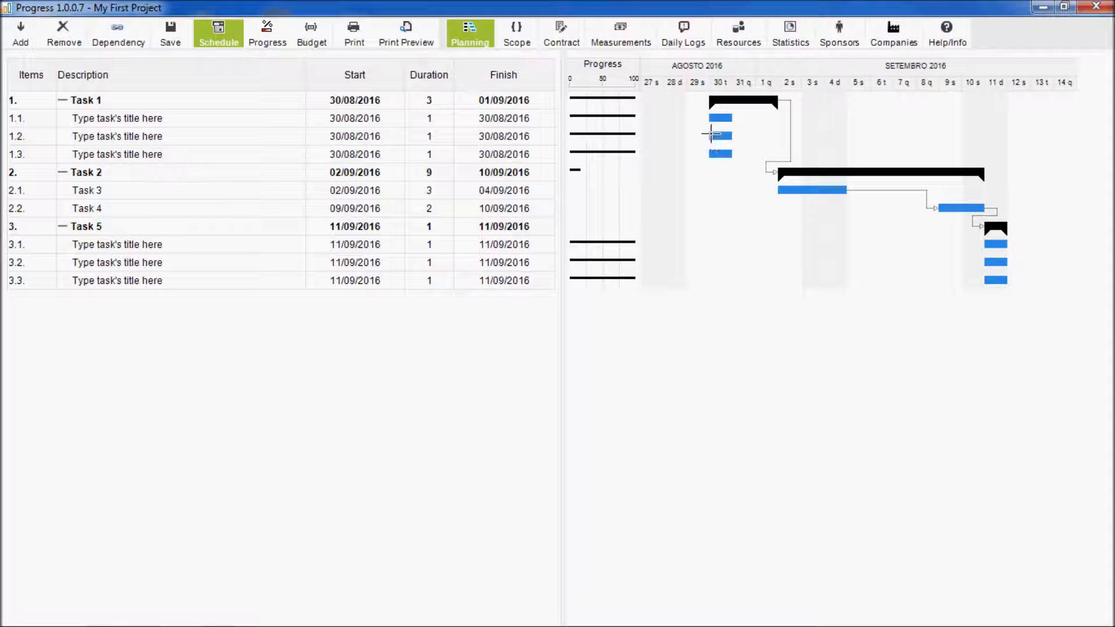
- Extend subtask 1.2 in the Gantt chart to finish on 06/09/2016, dismiss the progress entry, and save the project
drag(730, 136, 886, 135)
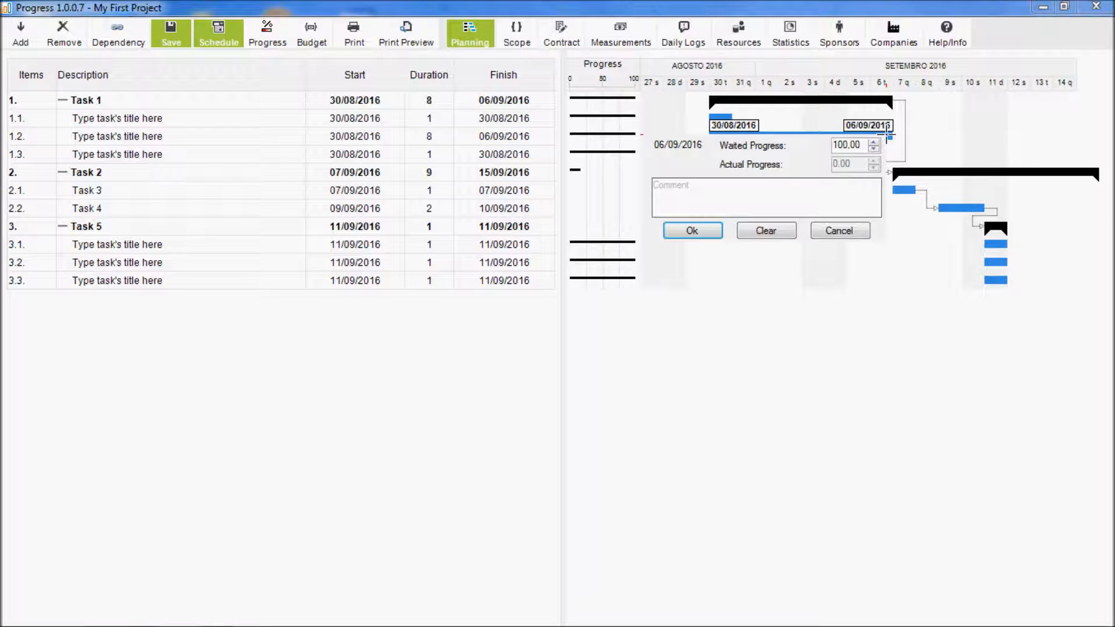
click(833, 230)
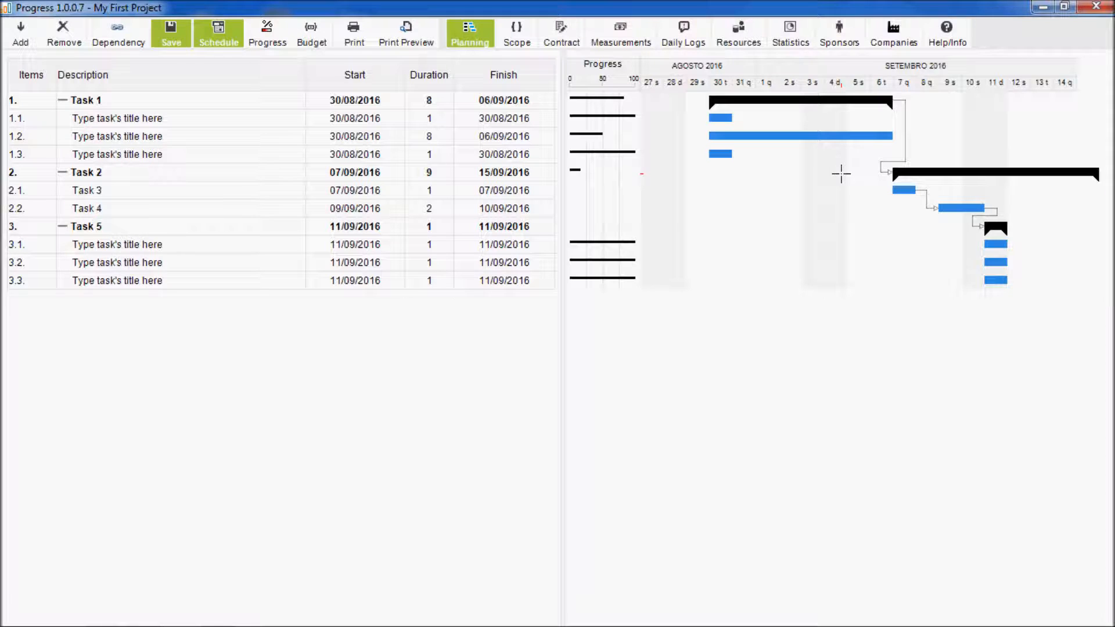
key(ctrl+s)
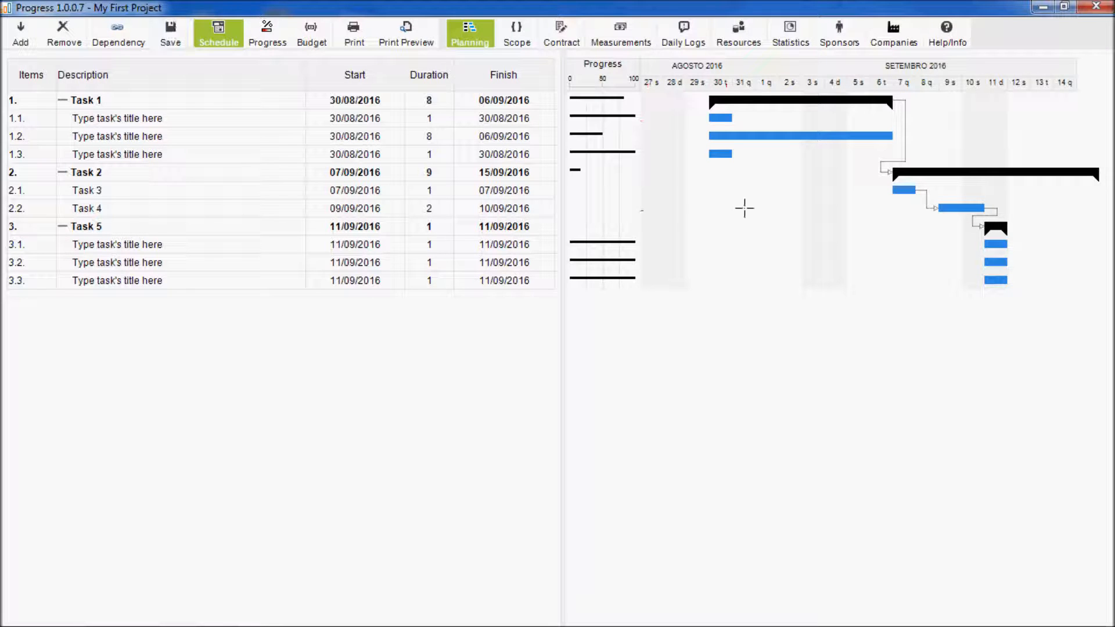
- Lock the Gantt chart to test moving the bars of subtasks 1.3 and 1.1, and unlock it again
right_click(770, 160)
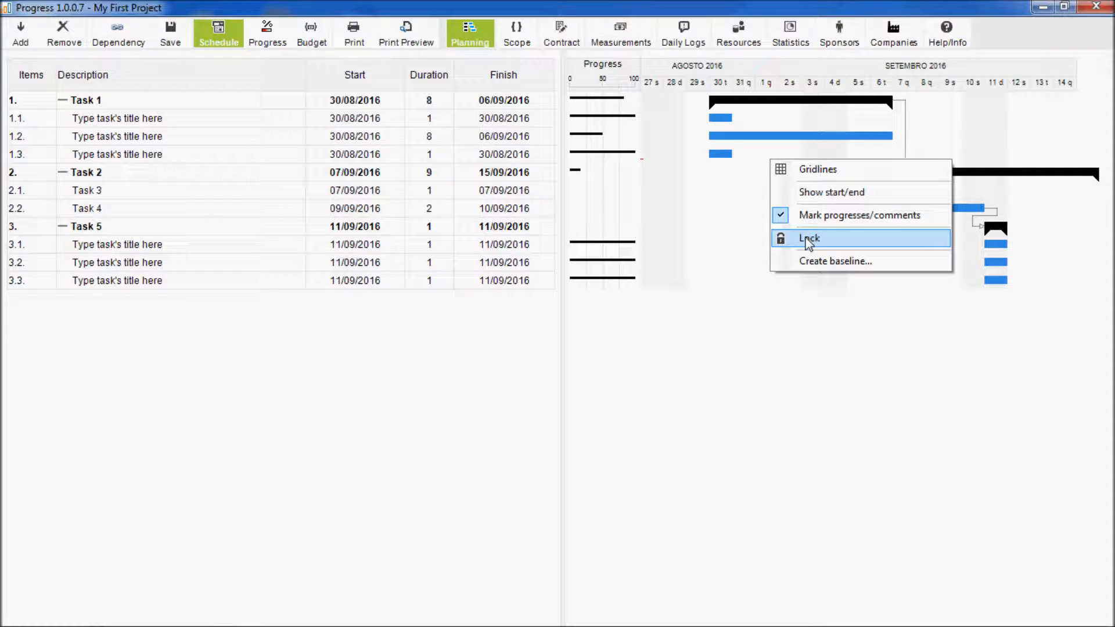
click(835, 237)
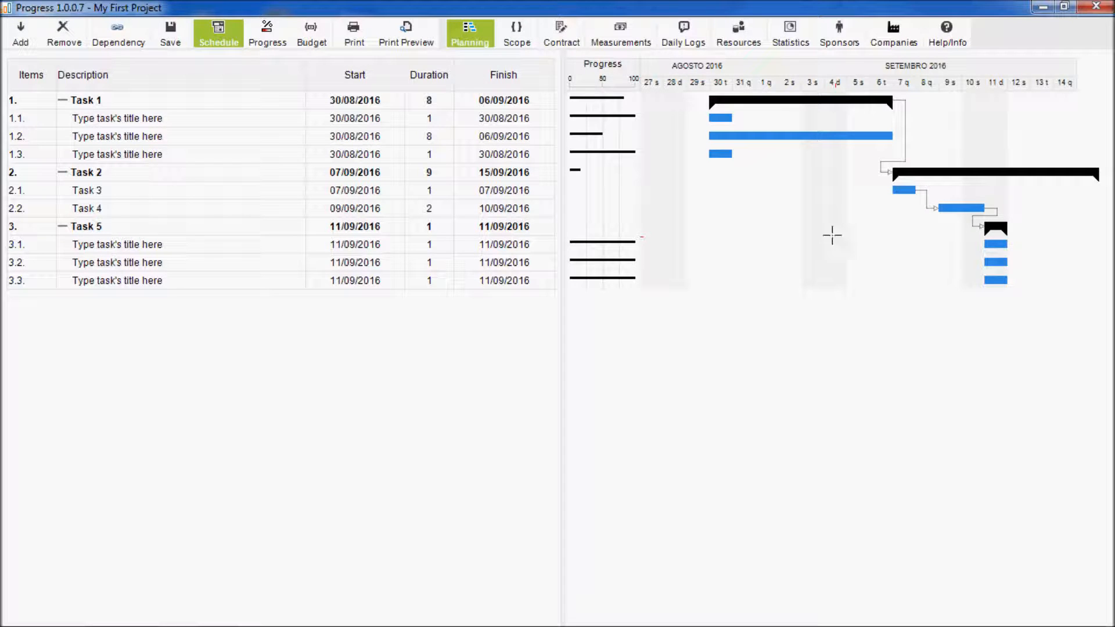
drag(722, 154, 793, 139)
drag(715, 119, 811, 114)
right_click(768, 160)
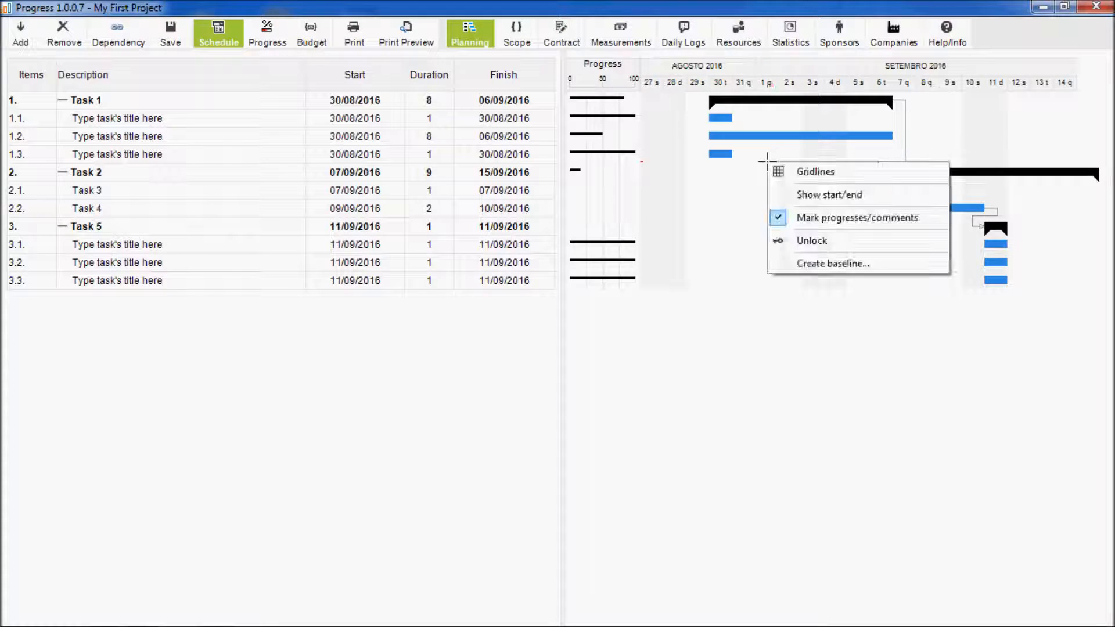
click(866, 243)
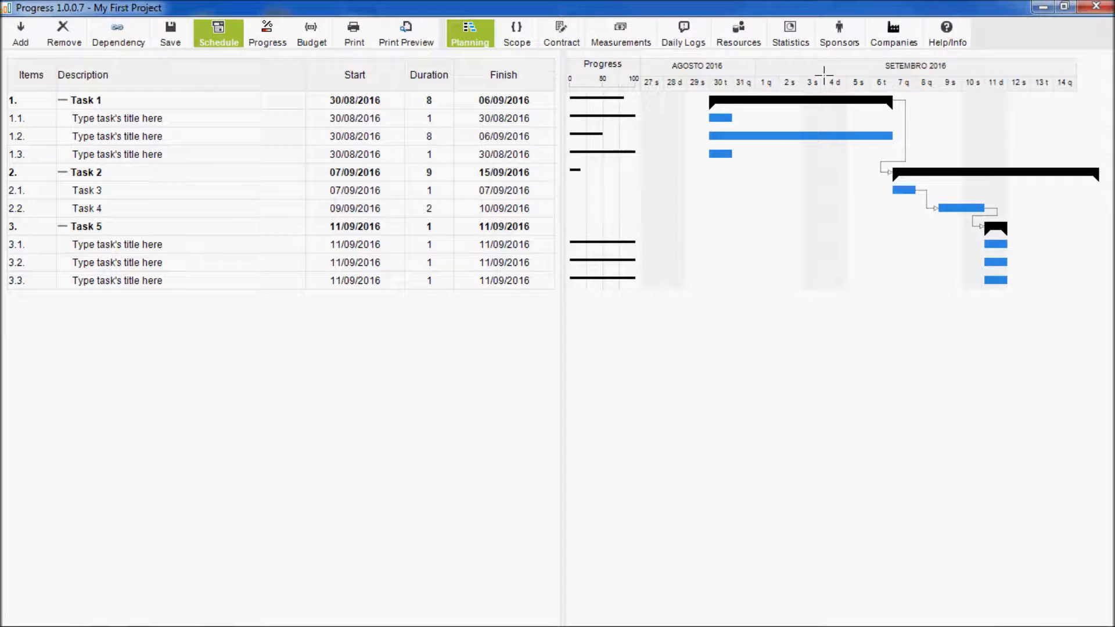
- Switch the Gantt timeline scale to minutes and hours, and return it to days
right_click(823, 74)
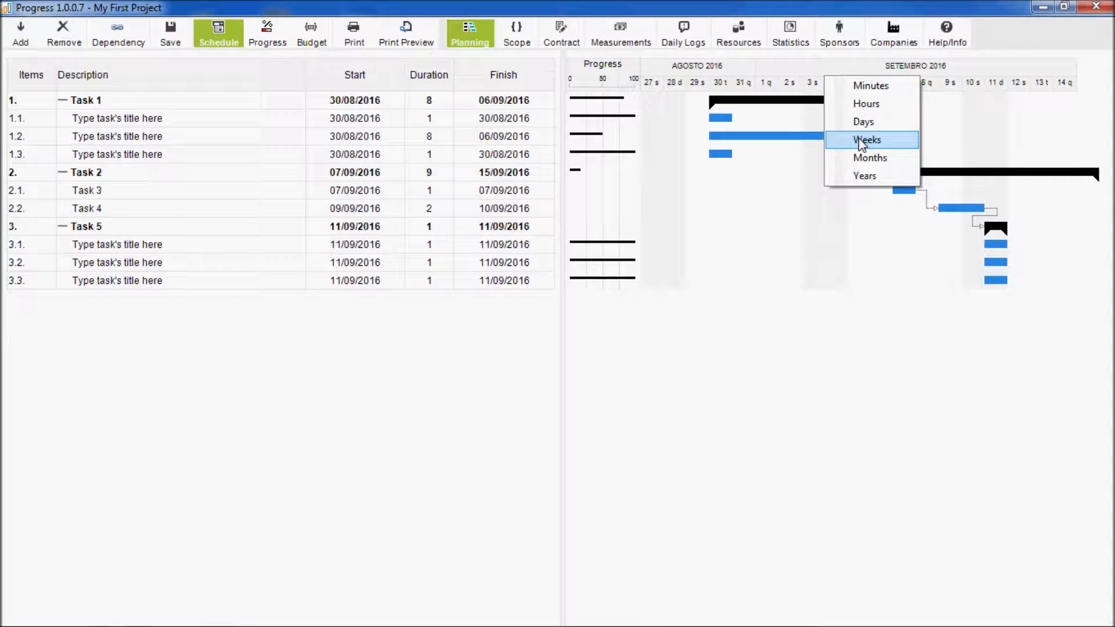
click(866, 87)
right_click(813, 72)
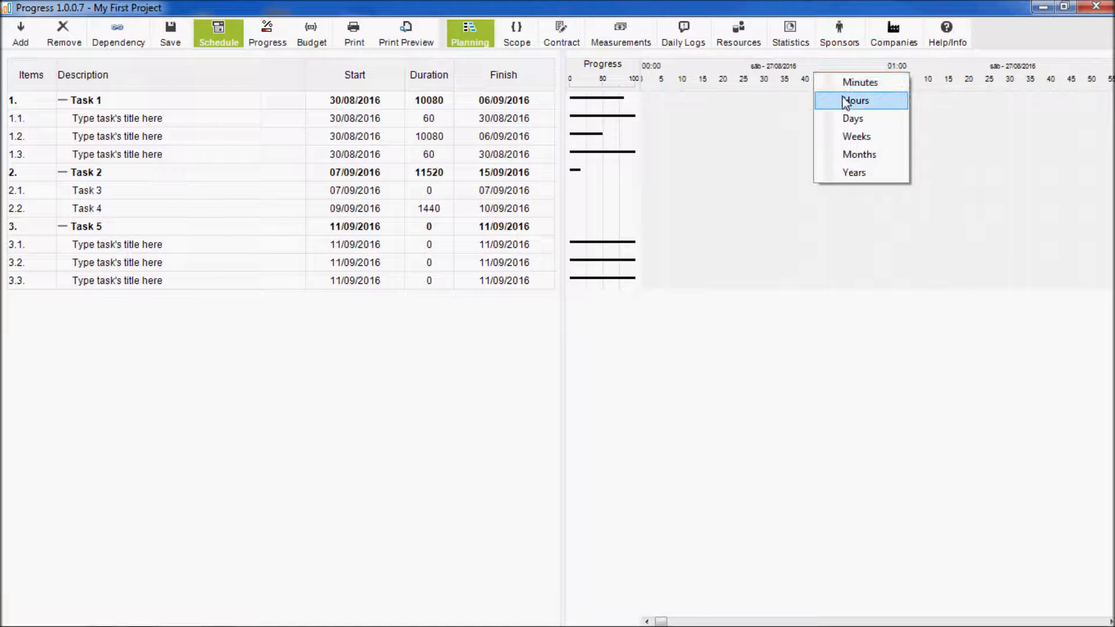
click(842, 99)
right_click(814, 73)
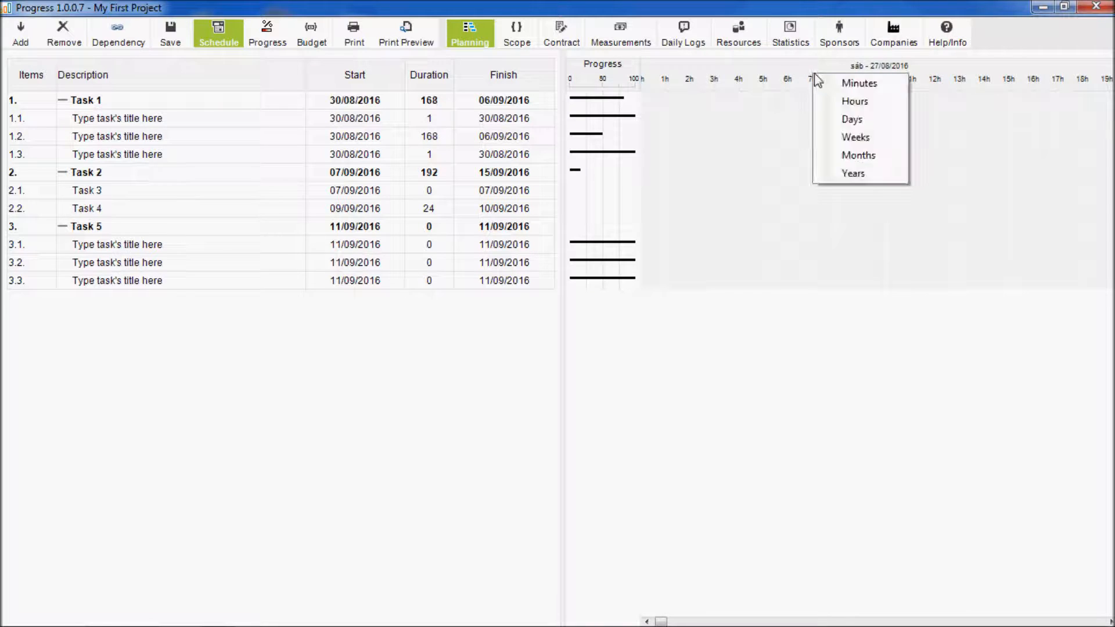
click(838, 117)
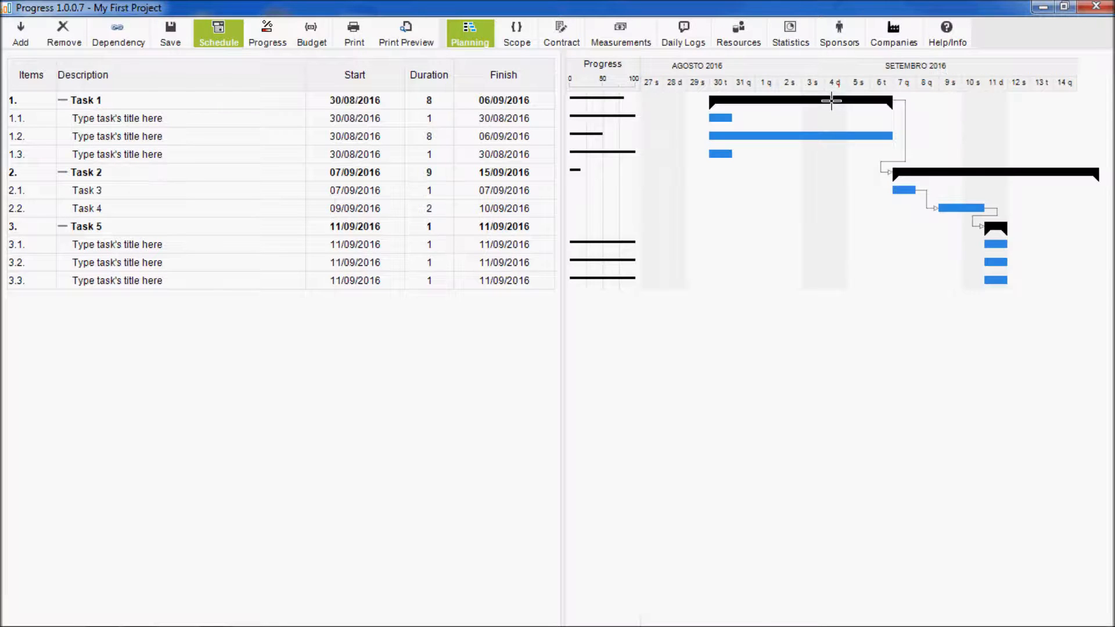
- View the Gantt timeline in weeks, months and years, and set its scale back to days
right_click(823, 72)
click(853, 132)
right_click(736, 74)
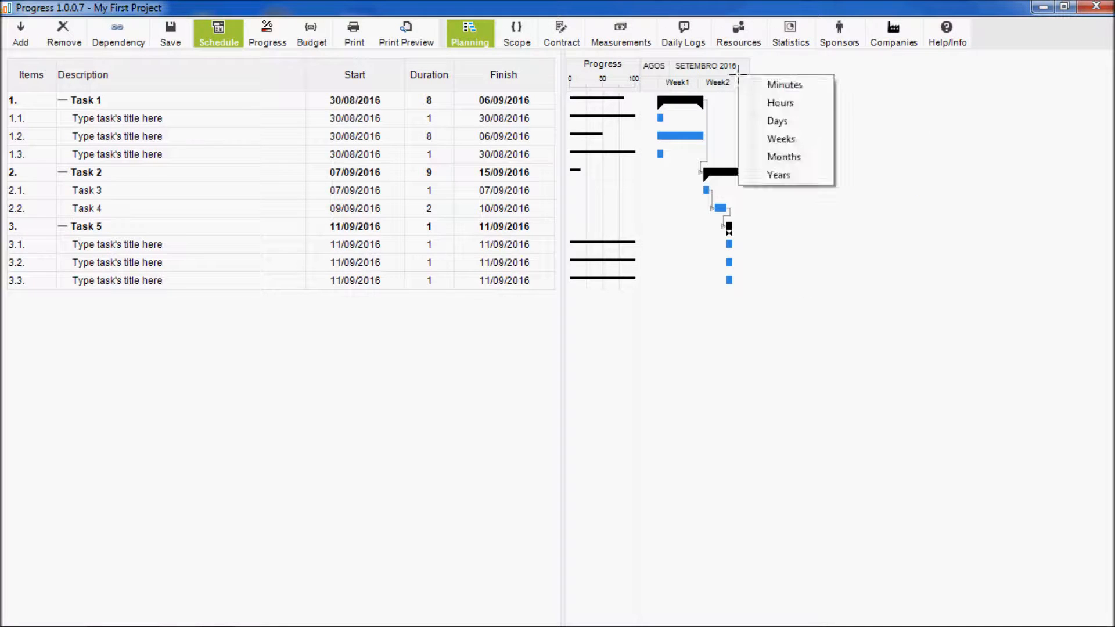
click(788, 157)
right_click(667, 69)
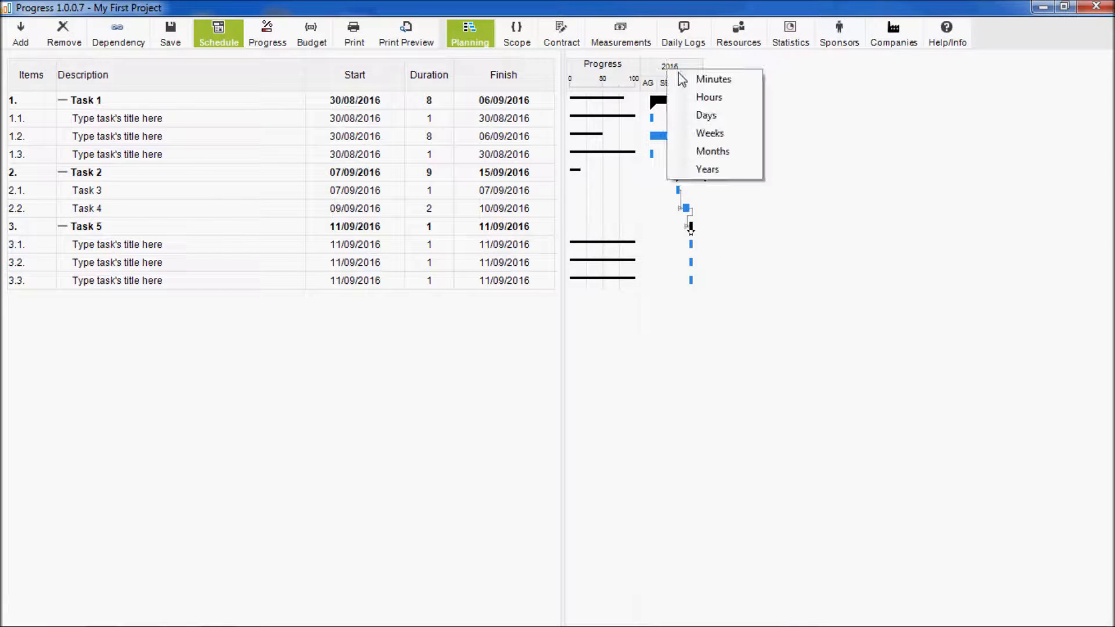
click(718, 167)
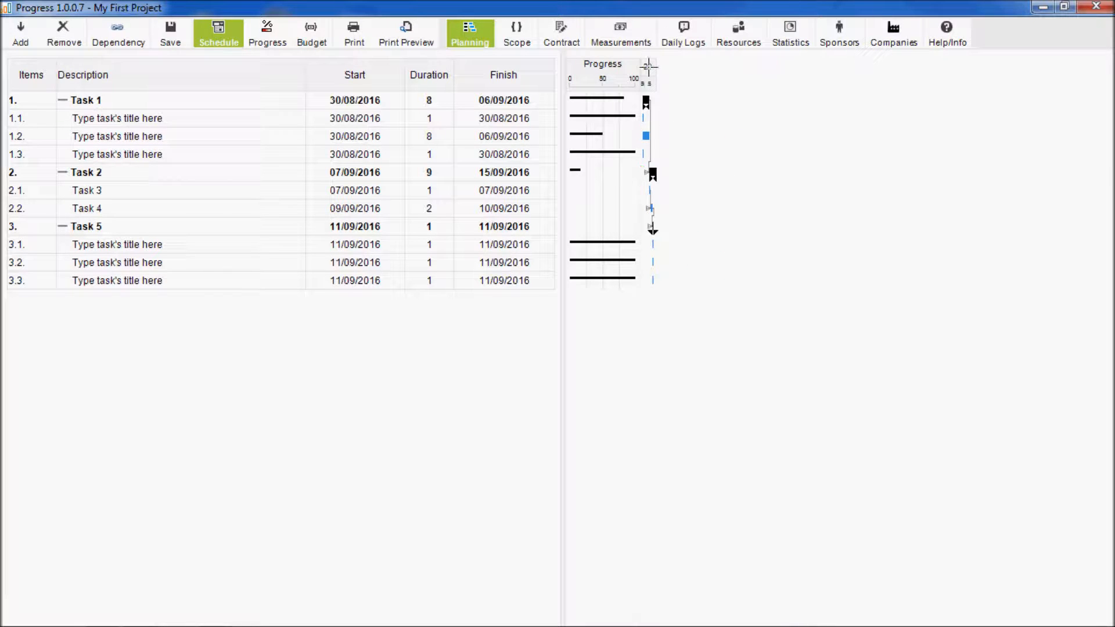
right_click(648, 65)
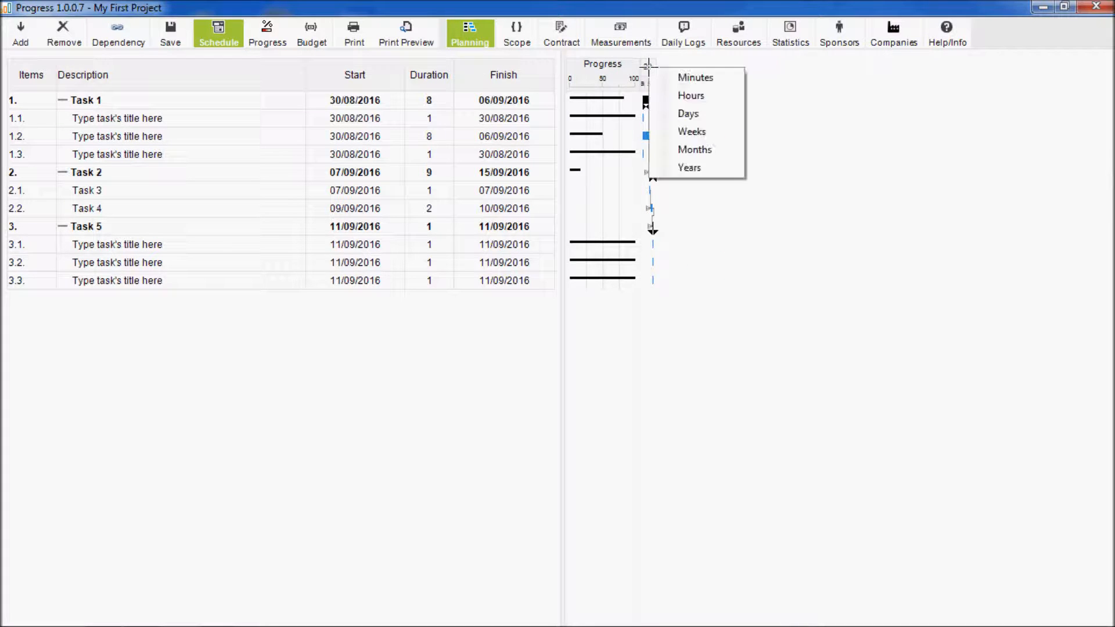
click(686, 114)
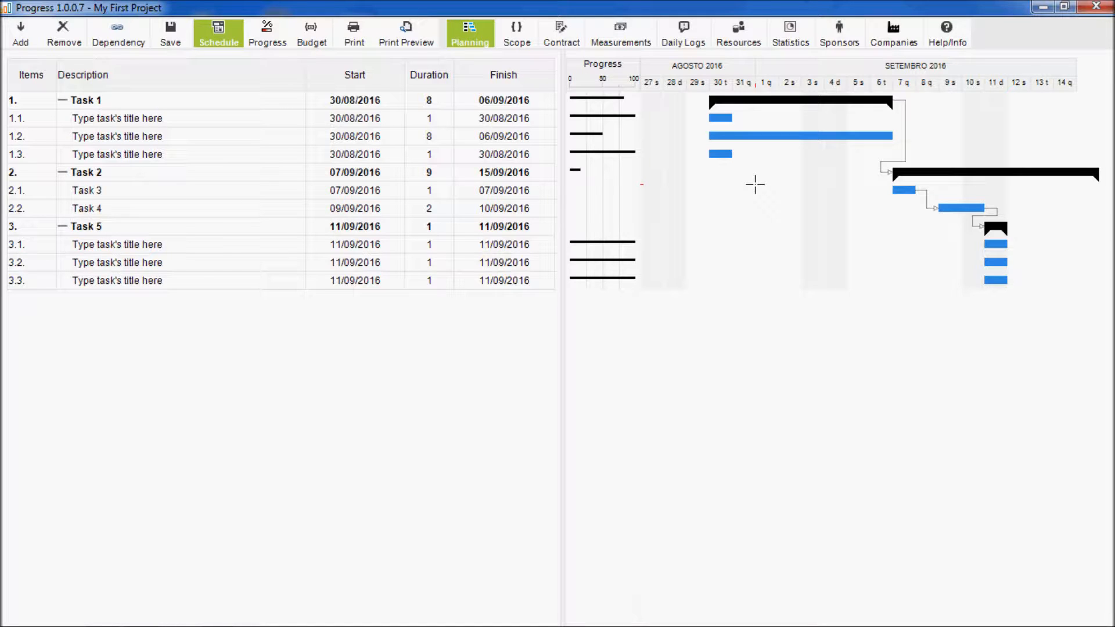
- Raise the waited progress of subtask 1.2 on 01/09/2016 and apply the value
click(764, 142)
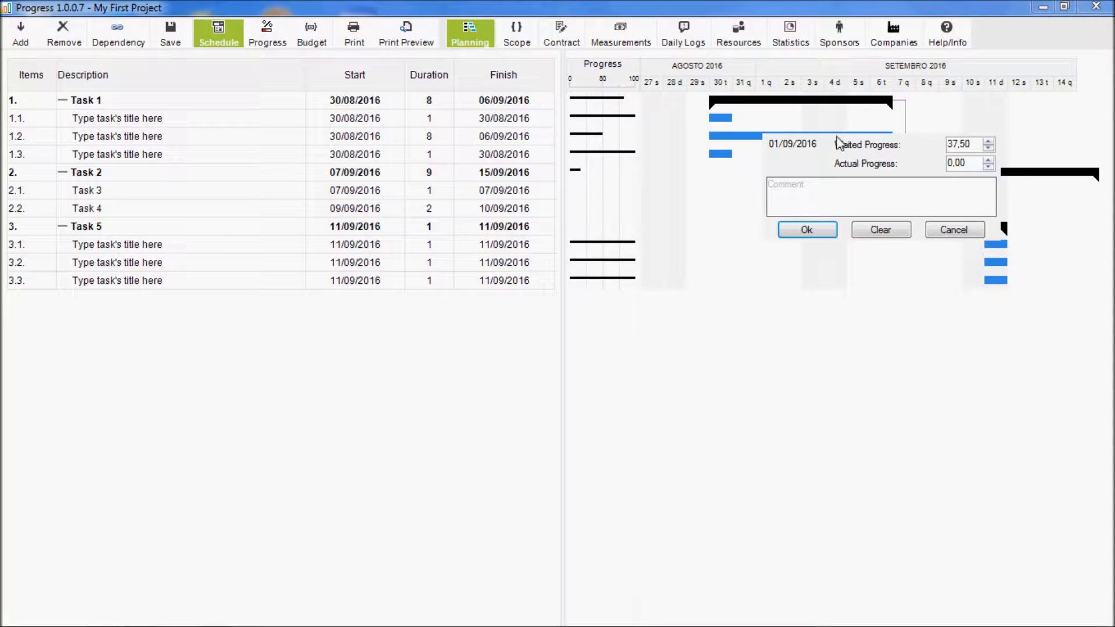
click(988, 141)
click(988, 142)
click(988, 143)
click(988, 142)
click(988, 142)
click(821, 229)
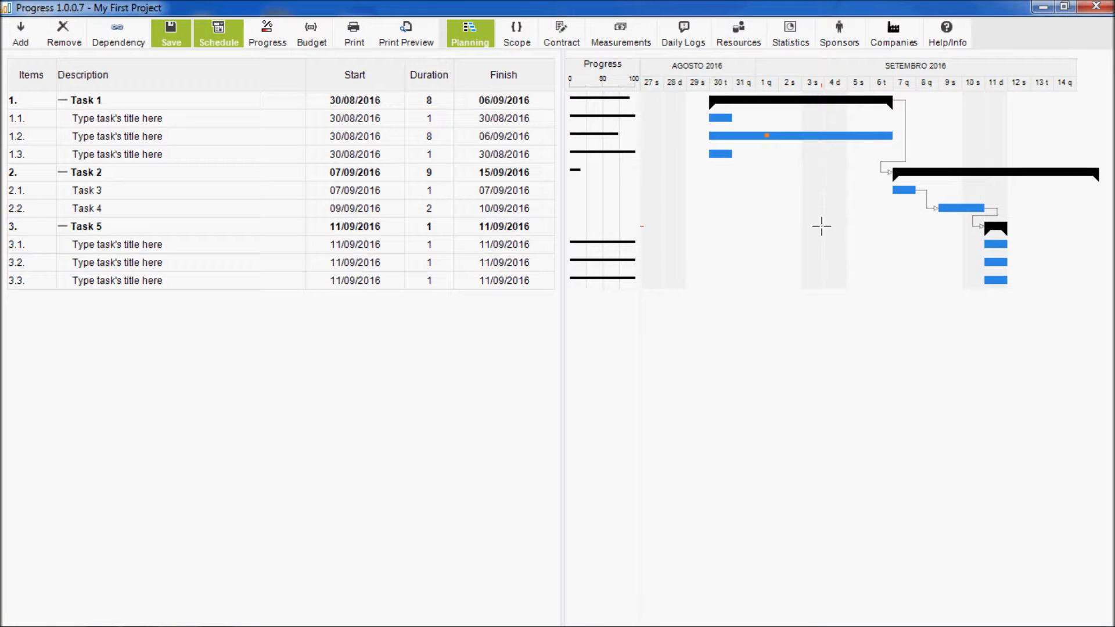
- Record waited progress points for subtask 1.2 on 06/09/2016 at 100,00 and on 30/08/2016, and save the project
click(889, 136)
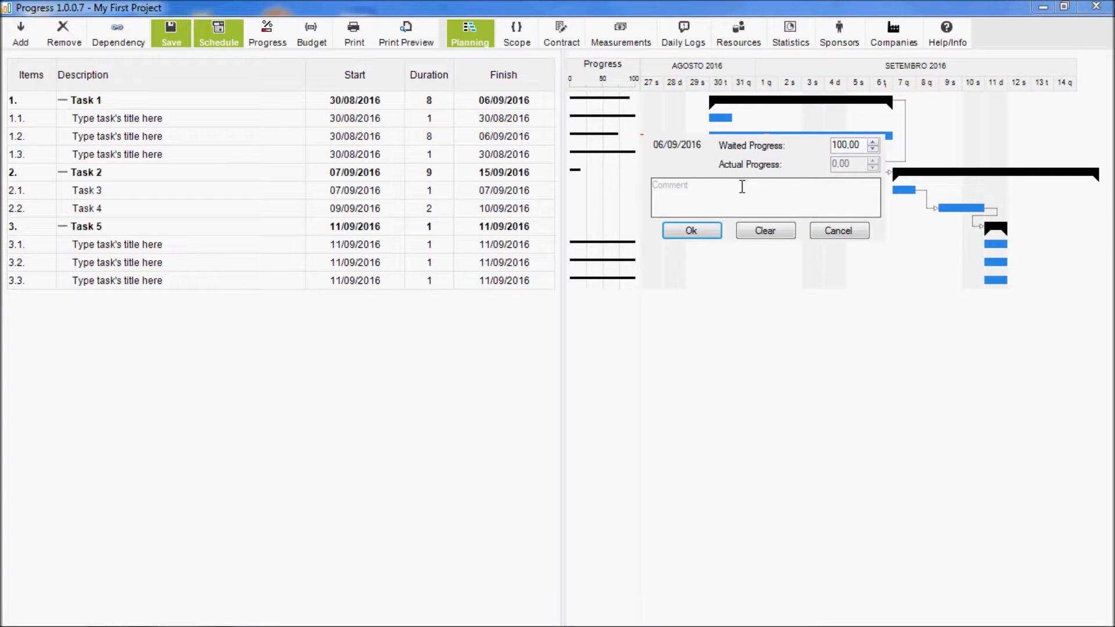
click(702, 231)
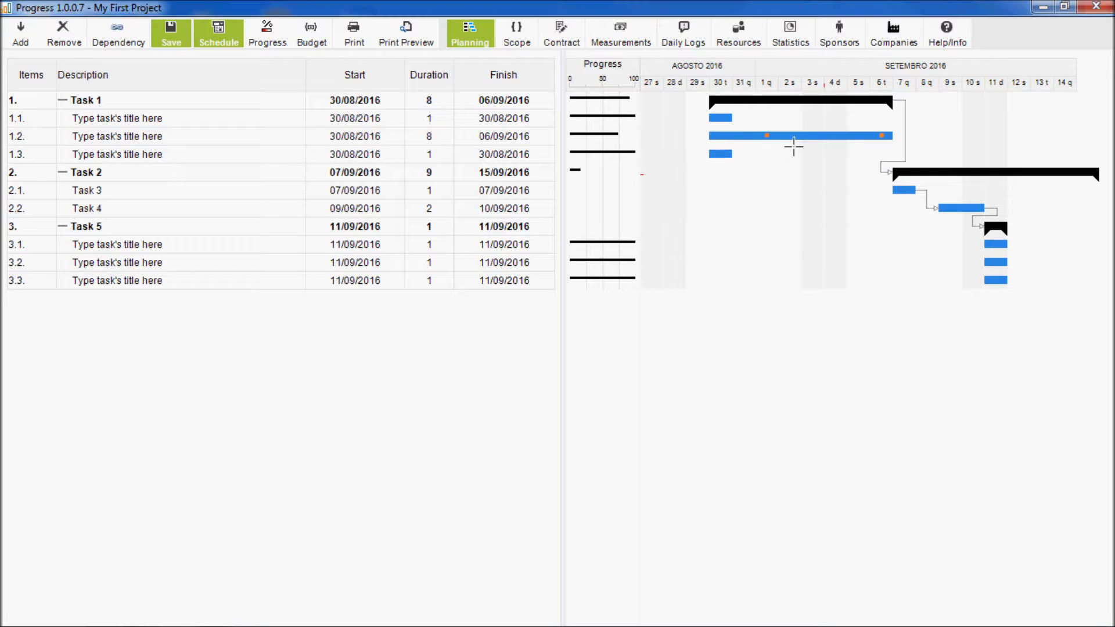
click(725, 145)
click(745, 231)
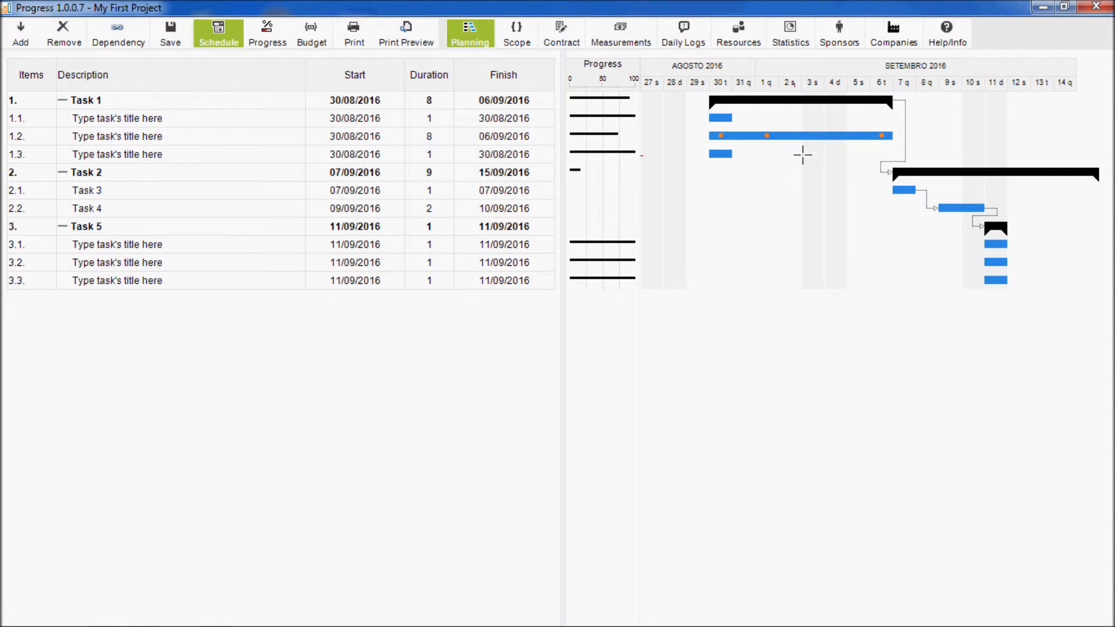
- Add the comment "This is a comment" to subtask 1.2 on 03/09/2016
click(809, 139)
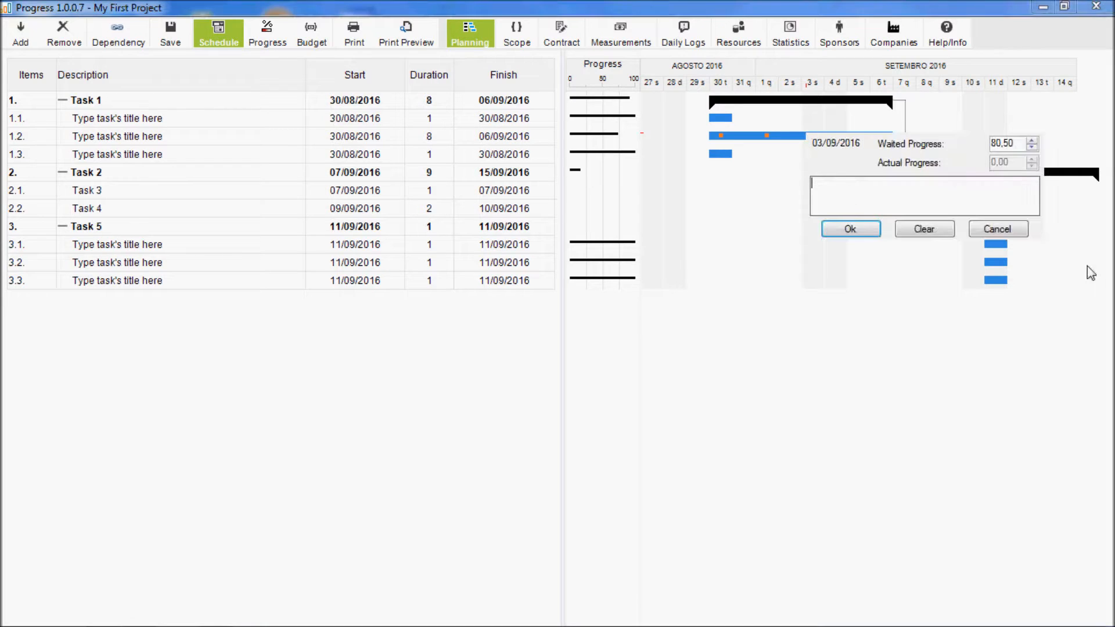
text(This is a comment)
click(846, 230)
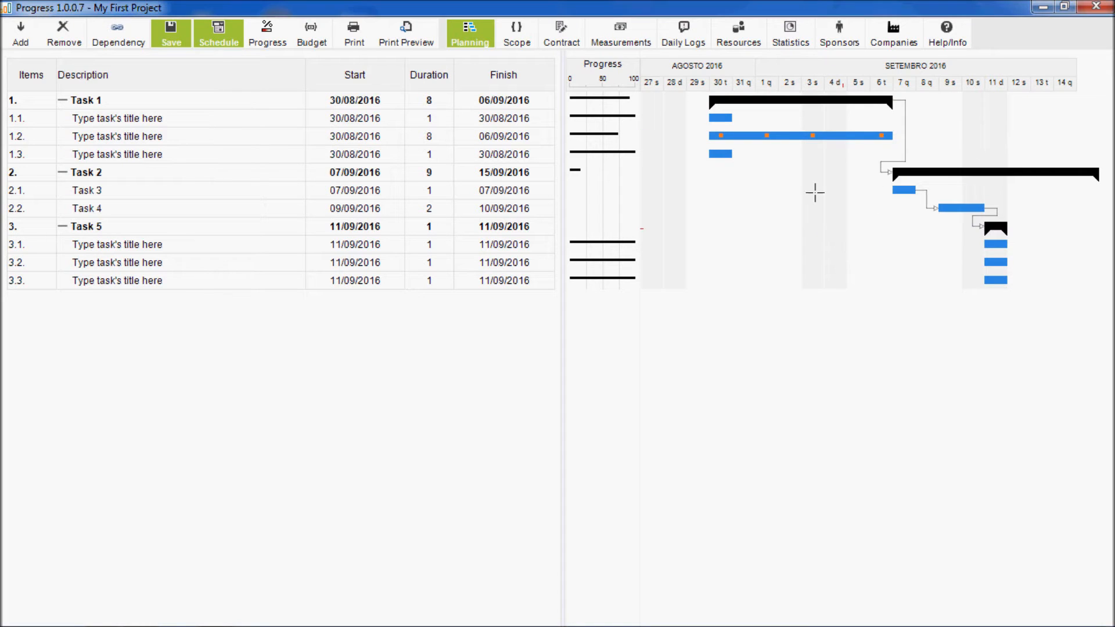
- Add the comment "This is a comment" to the Task 1 summary bar on 02/09/2016 and save the project
click(786, 107)
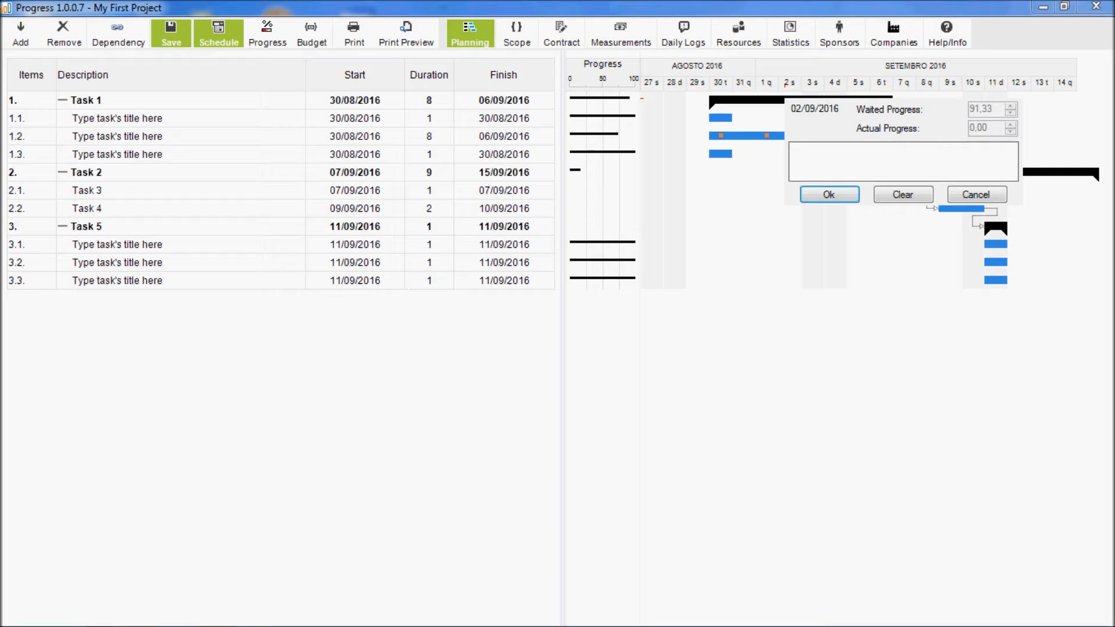
text(This is a comment)
click(834, 197)
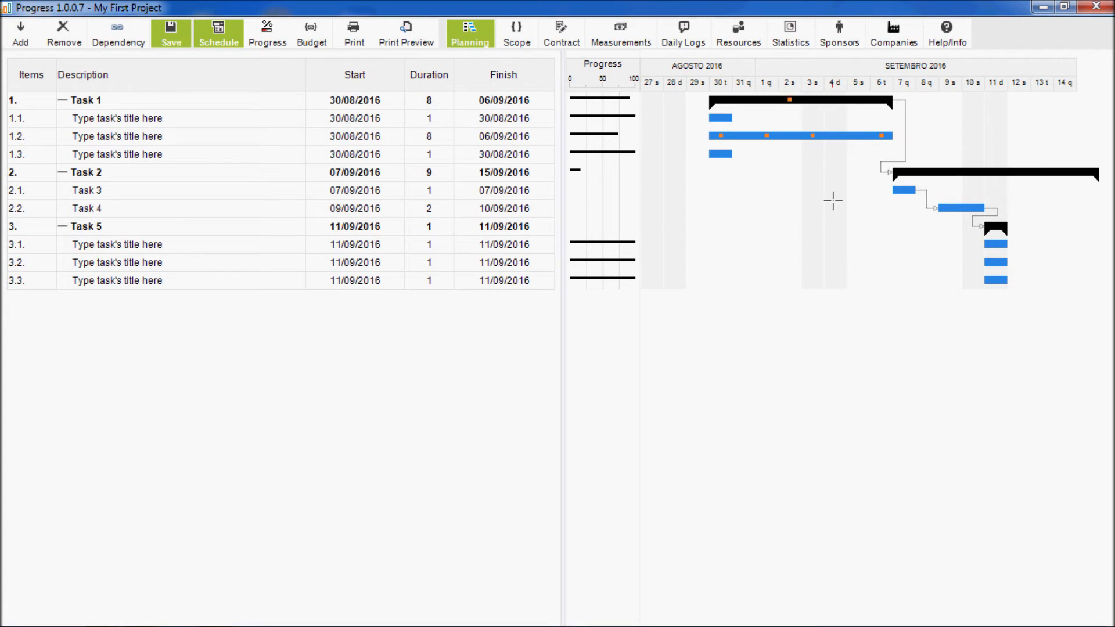
click(162, 39)
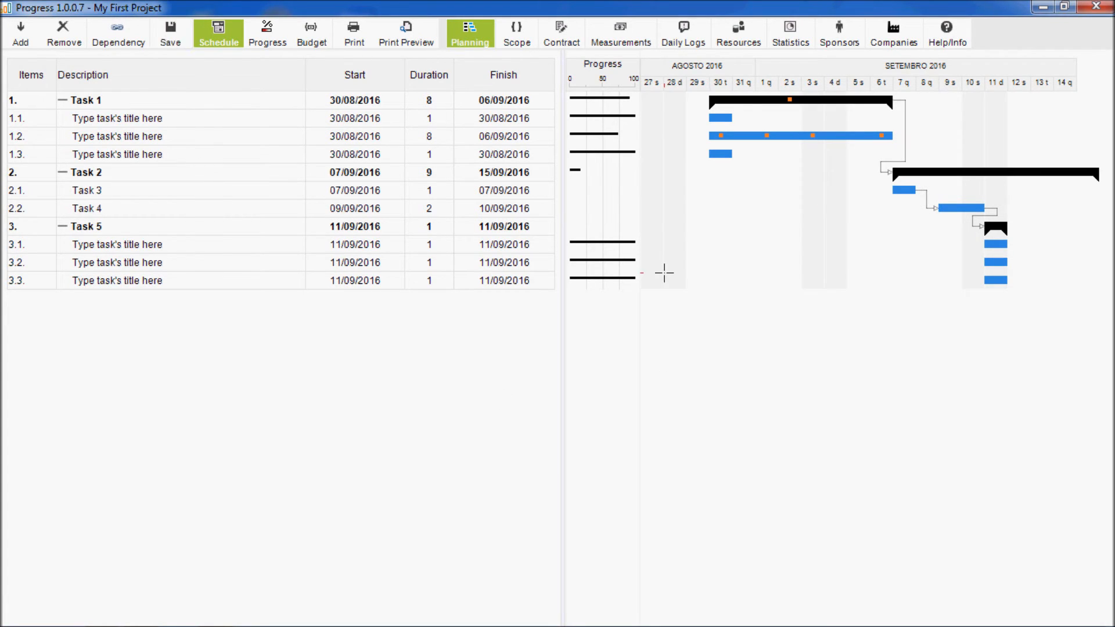